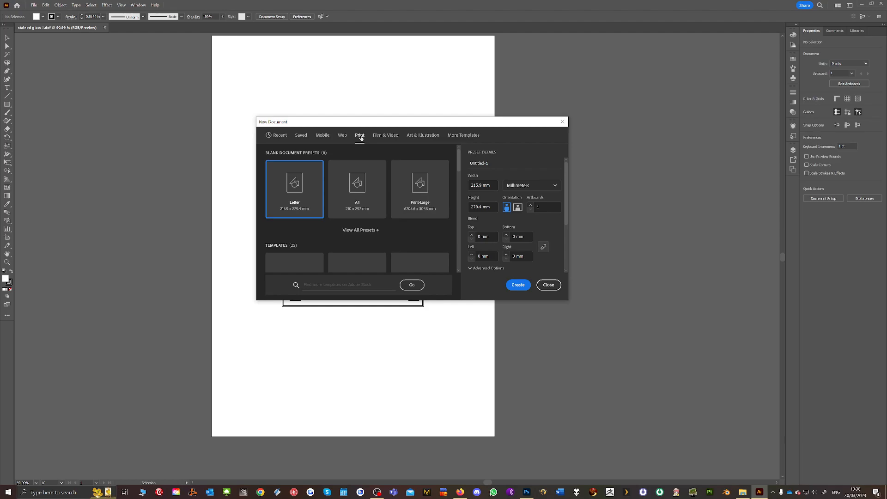
Create a new A4 print document in landscape orientation, 297 by 210 mm
click(519, 207)
click(352, 190)
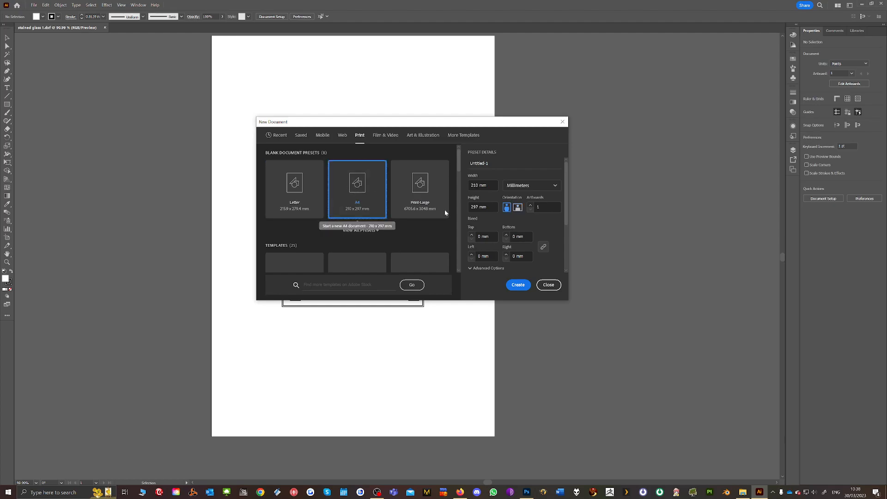
click(518, 209)
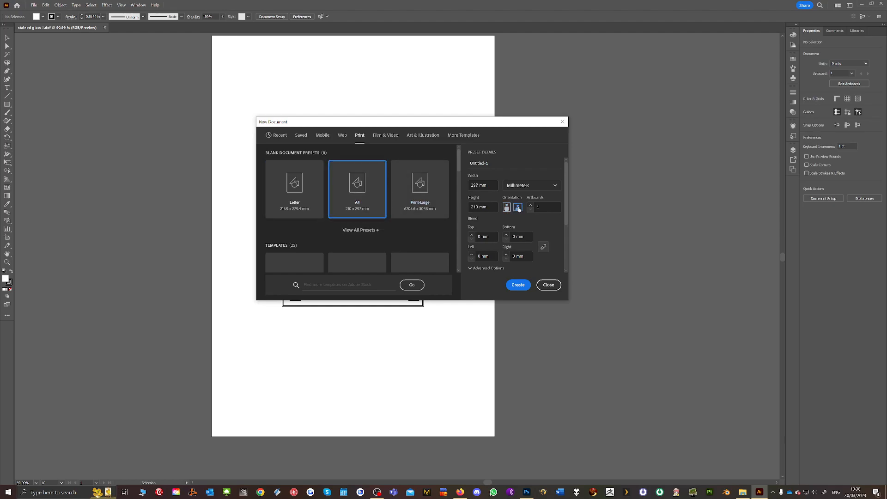
click(517, 285)
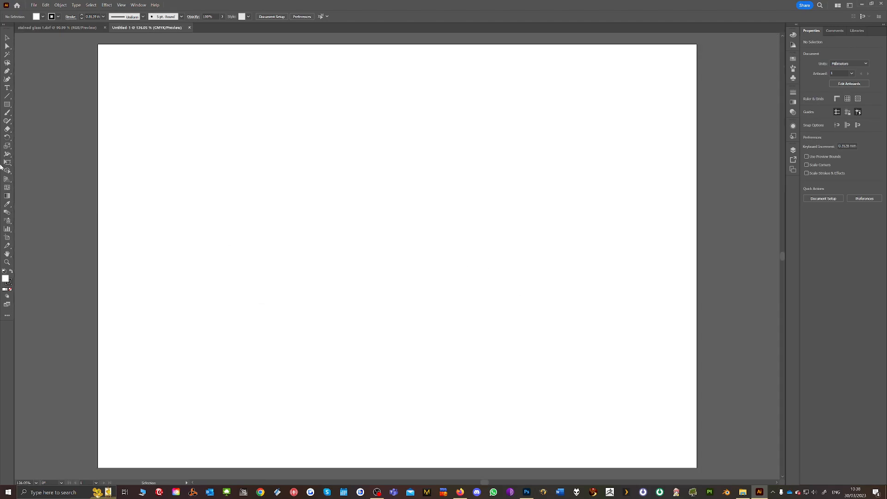
Draw a rectangle about 101 by 81 mm on the artboard and round all its corners to a radius of about 18 mm
right_click(7, 104)
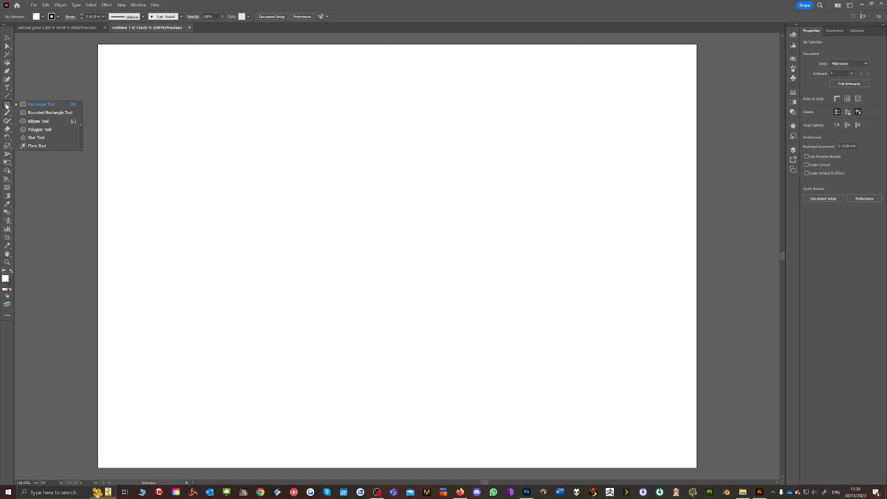
click(6, 106)
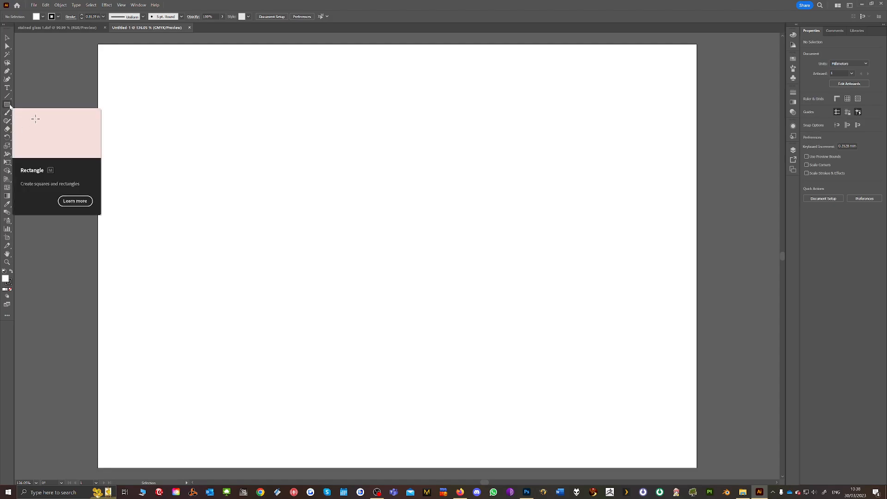
click(9, 105)
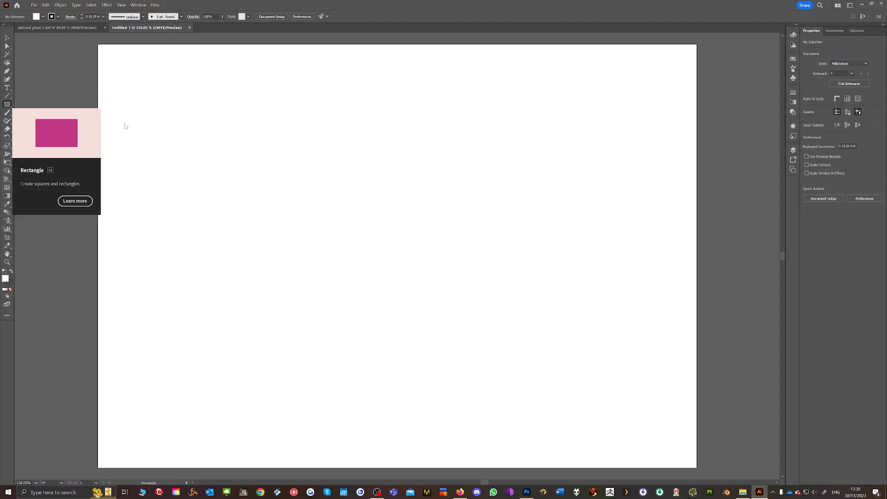
drag(257, 147, 461, 310)
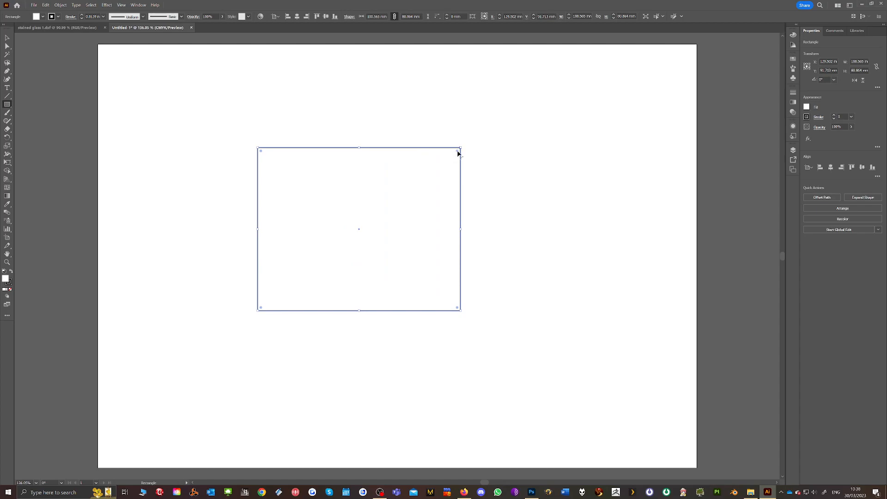
drag(458, 152, 422, 183)
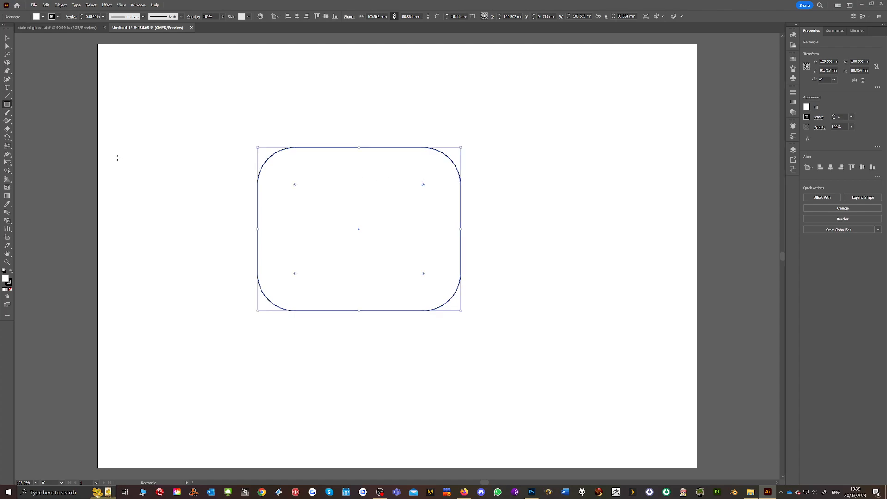
Draw a circle about 87 mm in diameter and place it over the rounded rectangle's lower-right corner
drag(7, 104, 30, 121)
drag(337, 206, 513, 319)
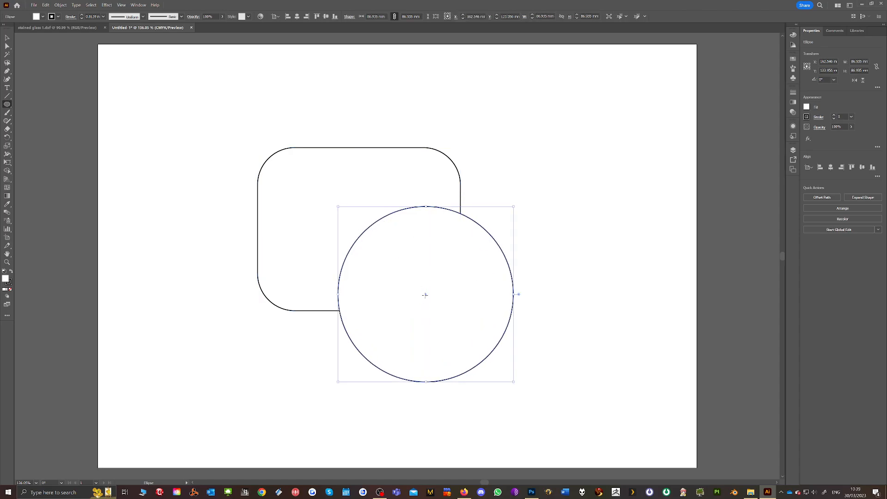
drag(425, 295, 458, 294)
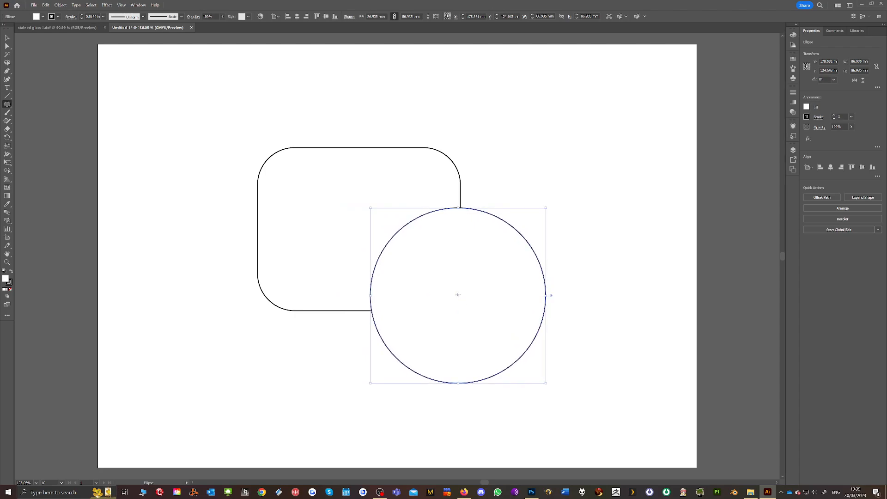
Draw a tilted hexagon about 64 mm wide over the rounded rectangle's upper-left corner and slightly round its corners
drag(6, 106, 35, 130)
drag(222, 180, 248, 241)
scroll(249, 242, up, 3)
scroll(248, 238, up, 2)
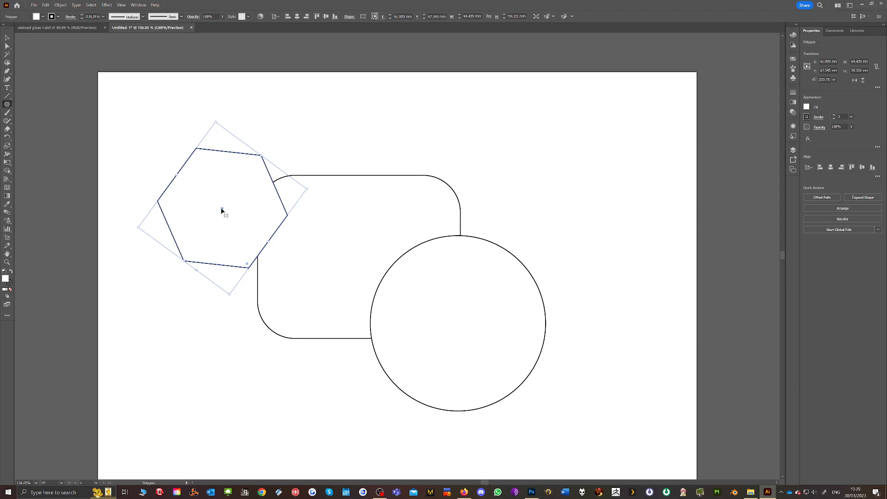
drag(221, 207, 299, 231)
key(ctrl+z)
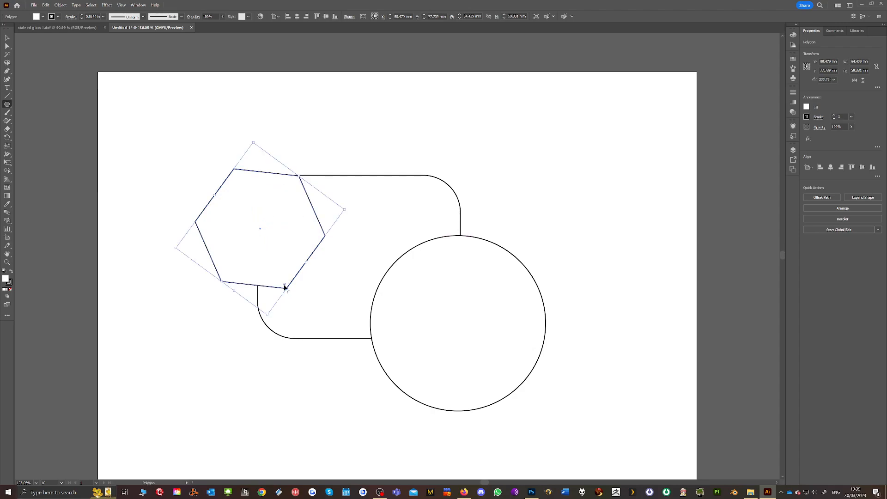
drag(285, 287, 280, 268)
Draw a five-pointed star and place it, scaled to about 86 mm wide, over the circle's right edge
drag(11, 103, 23, 137)
mouse_move(354, 249)
mouse_down()
mouse_move(388, 308)
mouse_move(395, 307)
mouse_move(393, 316)
mouse_move(392, 304)
mouse_move(430, 348)
mouse_up()
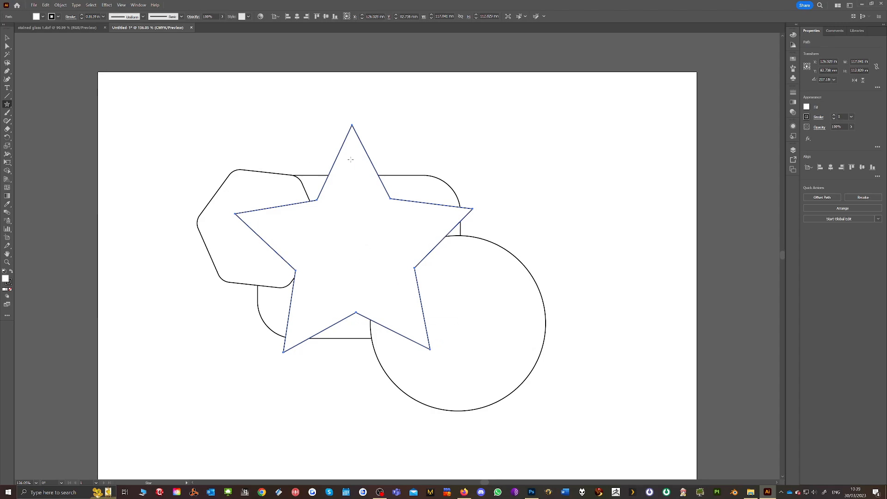
click(7, 37)
drag(349, 207, 417, 186)
drag(457, 76, 438, 154)
drag(388, 245, 532, 254)
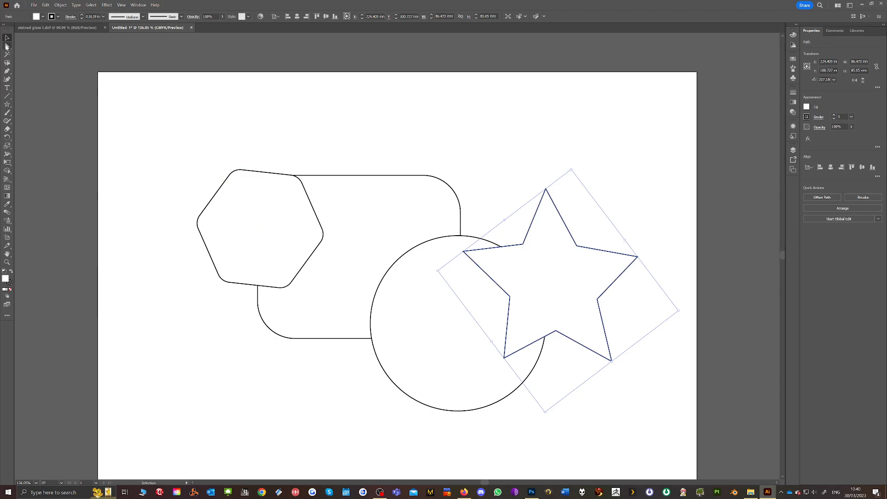
Reshape the star by slightly shifting the anchor points of its top, left and lower-right tips
click(7, 47)
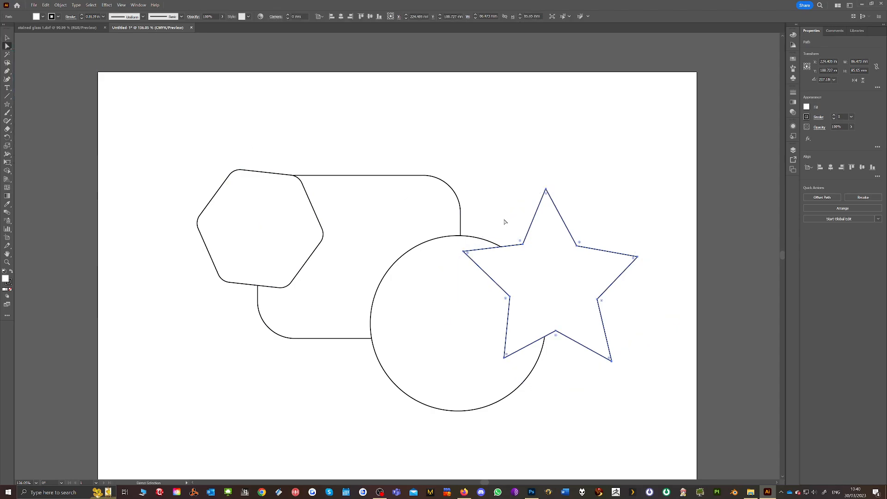
mouse_move(546, 189)
mouse_down()
mouse_move(552, 182)
mouse_move(548, 200)
mouse_move(544, 187)
mouse_up()
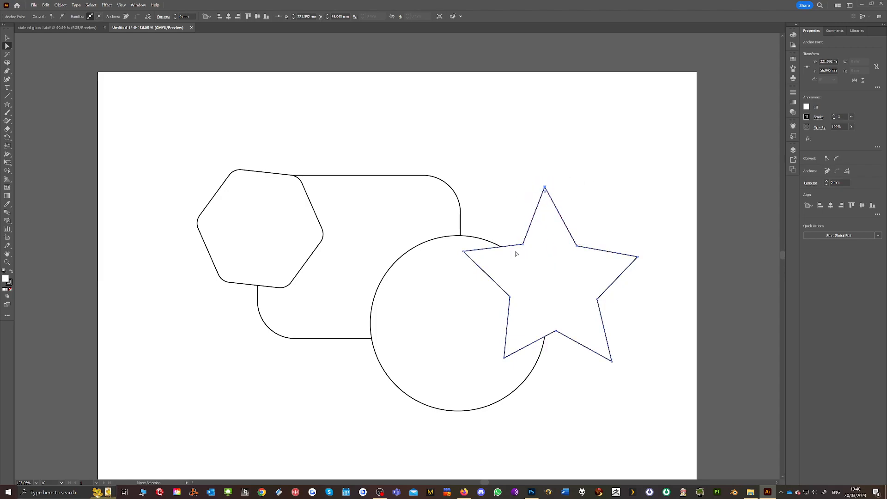
mouse_move(463, 251)
mouse_down()
mouse_move(454, 277)
mouse_move(458, 262)
mouse_up()
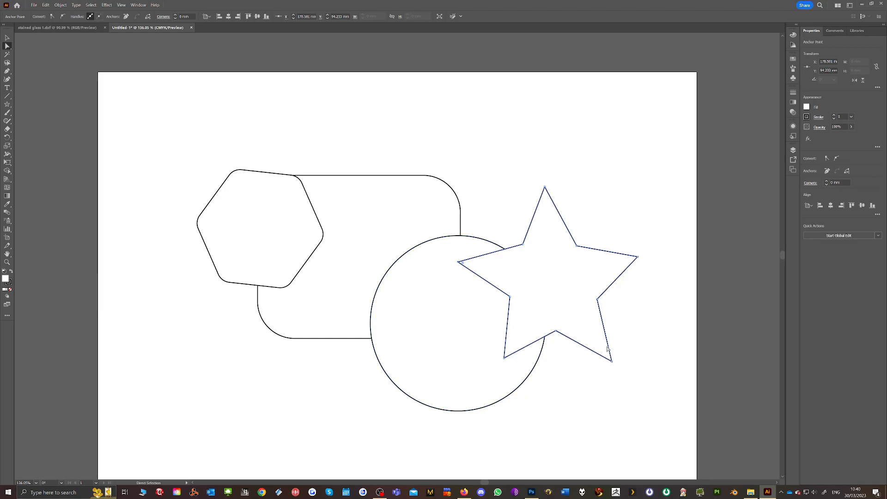
mouse_move(612, 361)
mouse_down()
mouse_move(626, 352)
mouse_move(622, 357)
mouse_move(597, 340)
mouse_move(605, 360)
mouse_move(544, 271)
mouse_move(607, 350)
mouse_up()
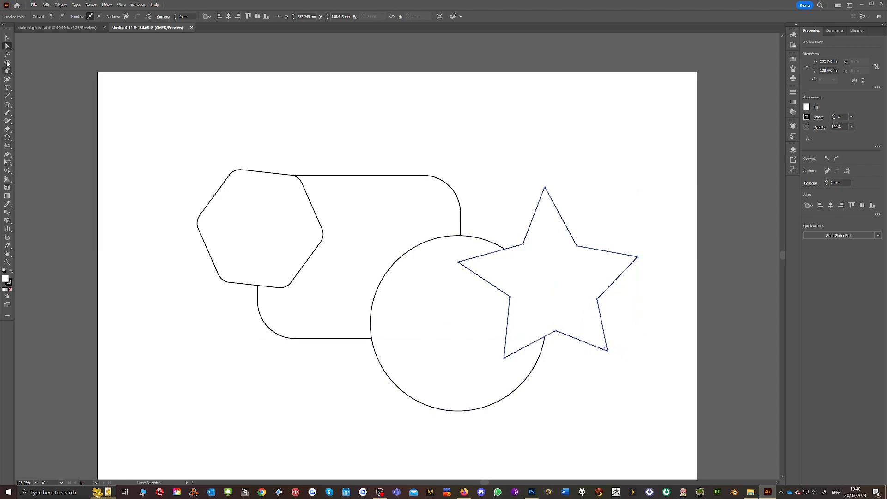
Select the rounded rectangle, circle and star and merge them into one outline with the Shape Builder
click(7, 38)
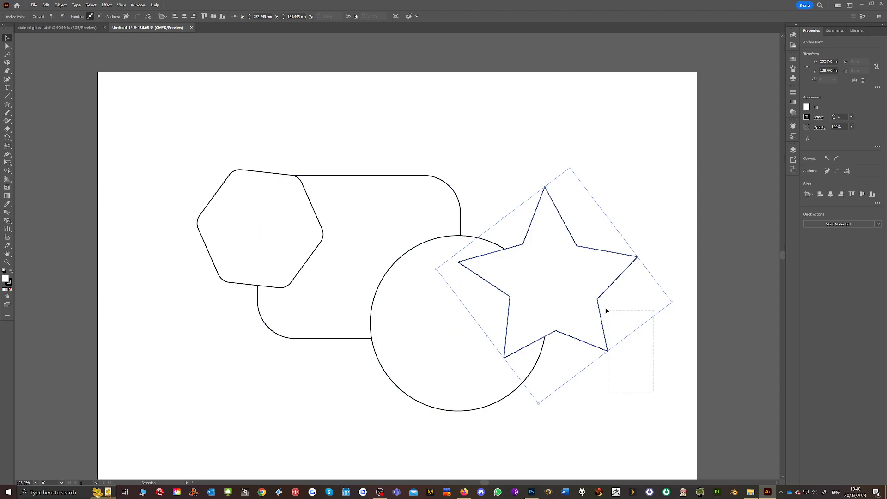
drag(409, 304, 408, 304)
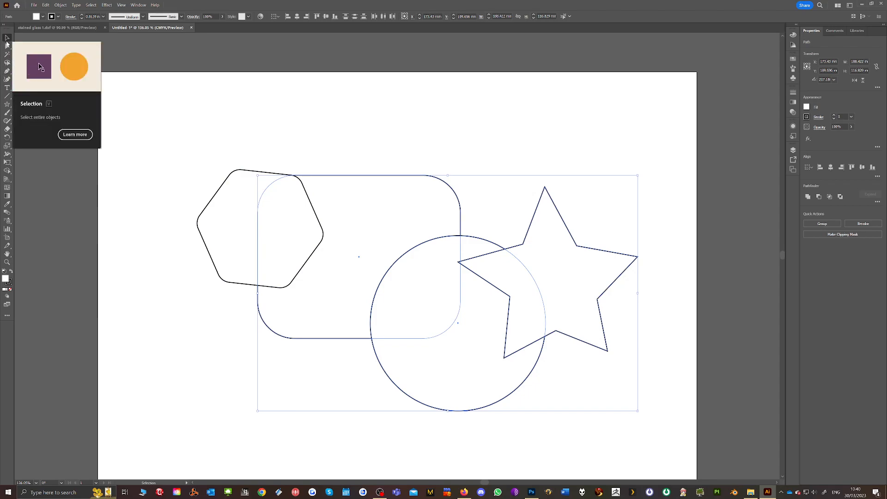
drag(621, 433, 619, 425)
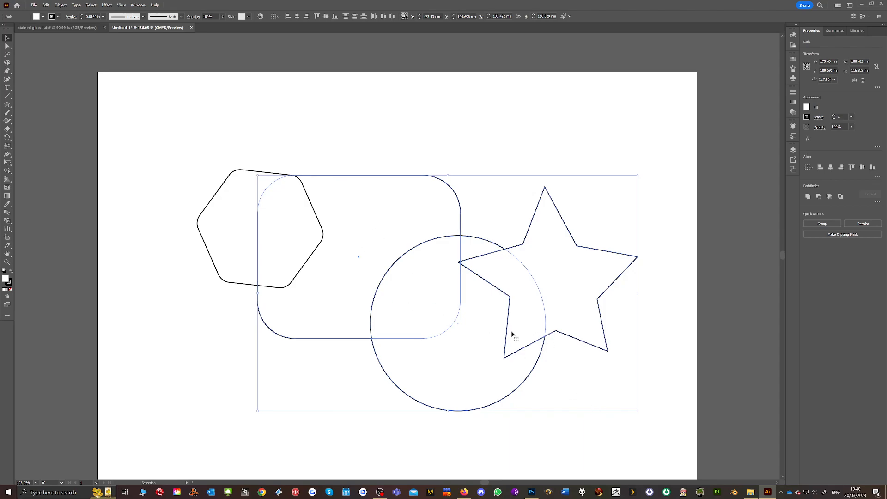
click(8, 172)
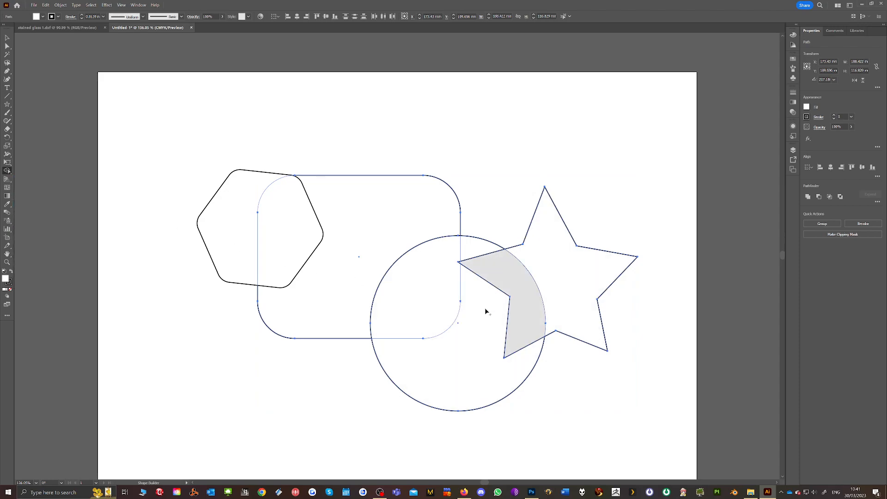
mouse_move(580, 272)
mouse_down()
mouse_move(513, 316)
mouse_move(471, 327)
mouse_move(426, 309)
mouse_up()
mouse_move(491, 276)
mouse_down()
mouse_move(469, 252)
mouse_move(471, 259)
mouse_up()
click(459, 272)
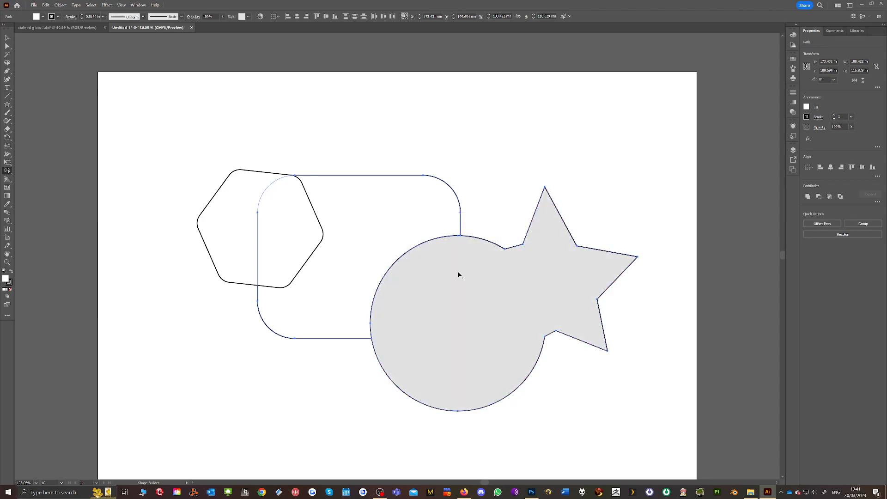
mouse_move(340, 314)
mouse_down()
mouse_move(392, 257)
mouse_move(440, 310)
mouse_up()
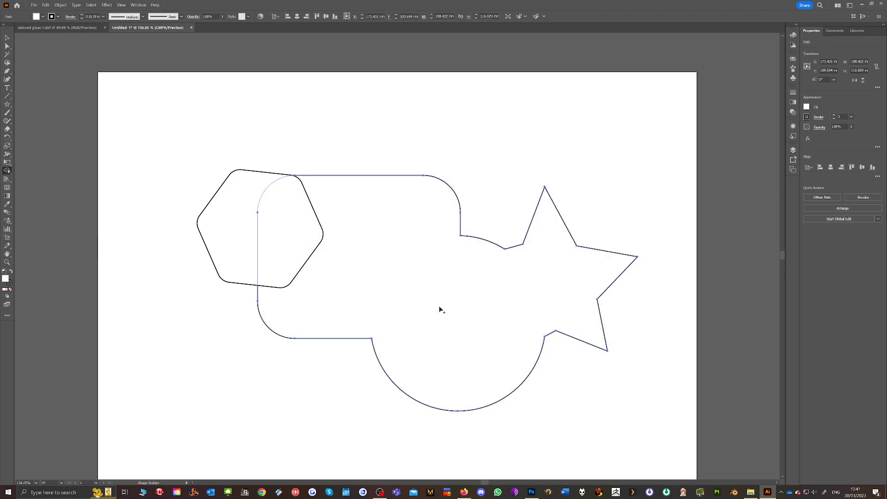
Select the hexagon and the merged shape together and cut the hexagon's area out of the merged shape with the Shape Builder
drag(277, 214, 376, 290)
click(6, 39)
drag(292, 318, 322, 337)
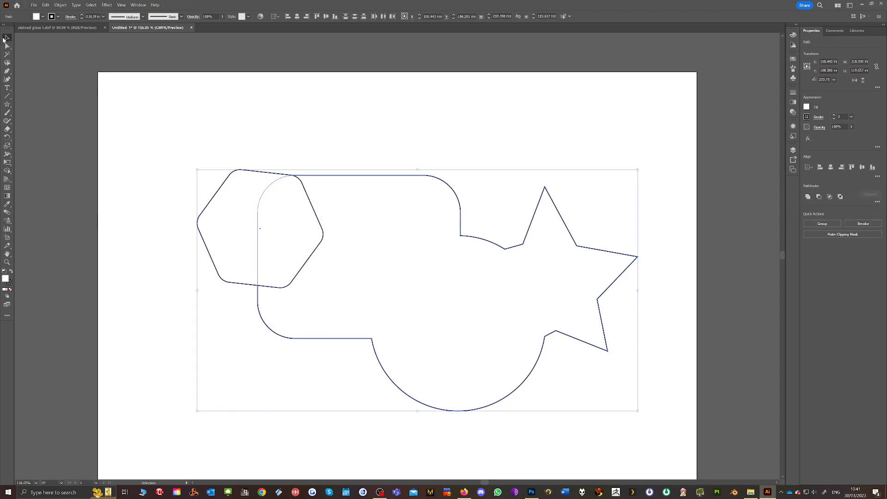
click(9, 172)
click(238, 218)
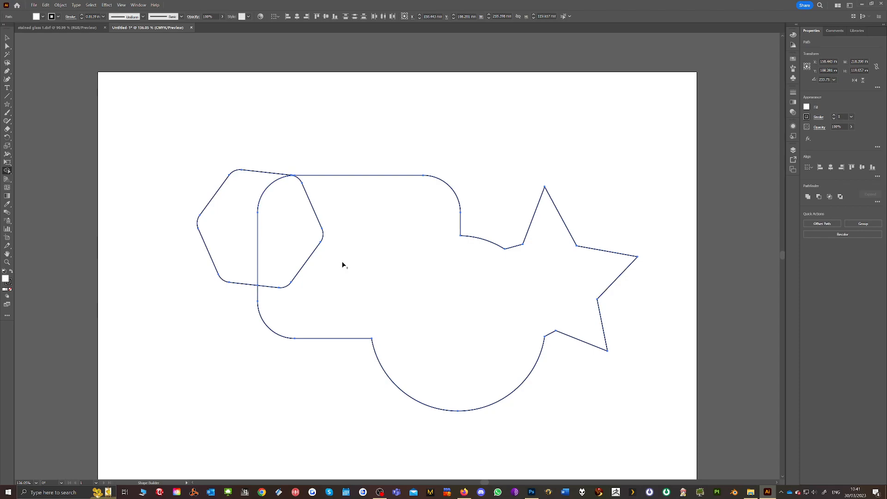
drag(365, 263, 288, 239)
mouse_move(229, 220)
mouse_down()
mouse_move(306, 257)
mouse_move(240, 222)
mouse_move(285, 241)
mouse_up()
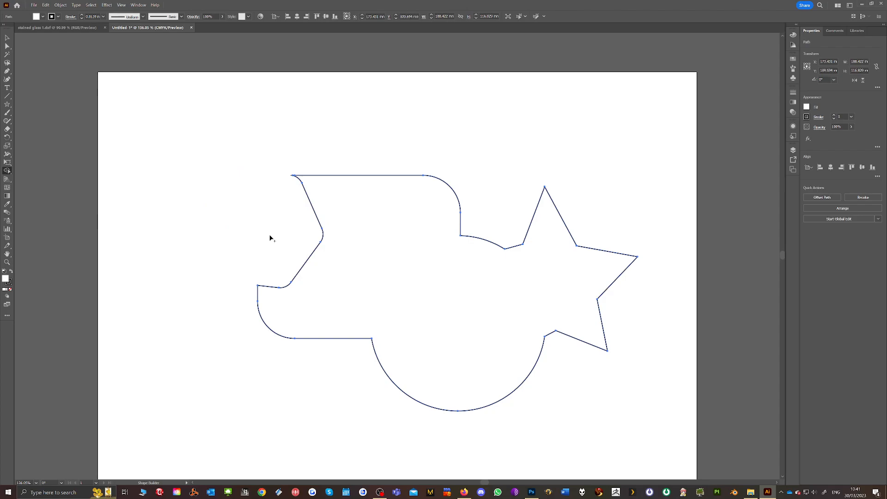
Move the combined shape up and to the left, to the horizontal middle of the artboard
click(7, 37)
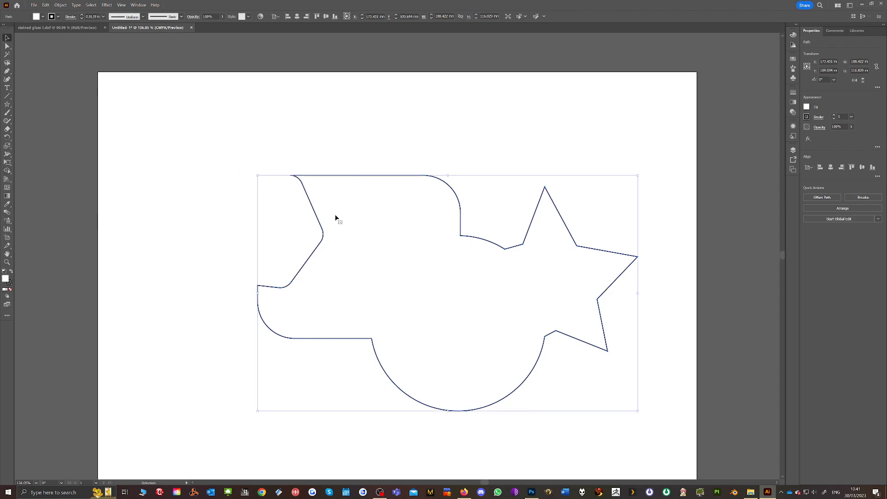
drag(466, 236, 419, 218)
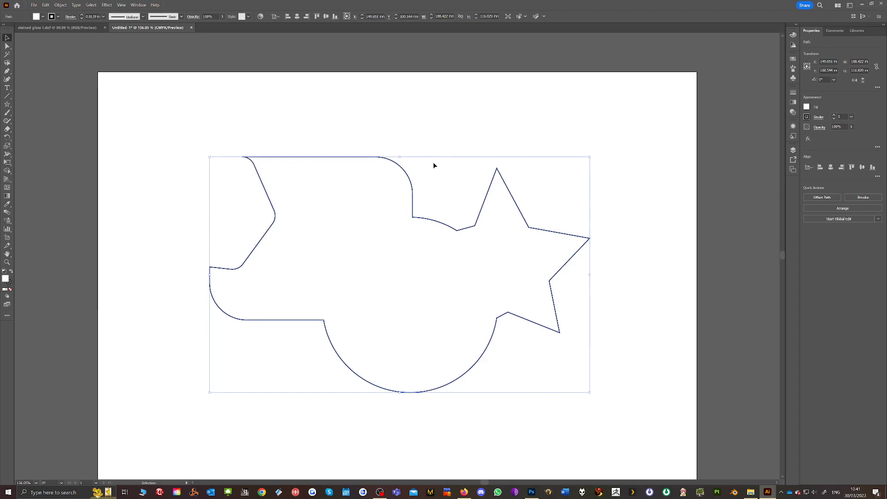
Try the rough charcoal-style, orange ornamental, 6.00 bristle and denim brushes on the combined shape's outline
click(181, 17)
click(157, 64)
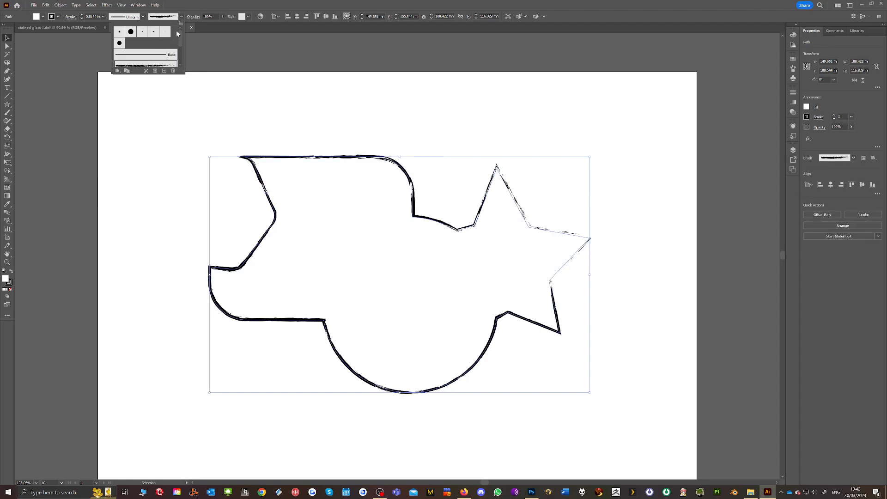
scroll(182, 36, down, 3)
click(160, 52)
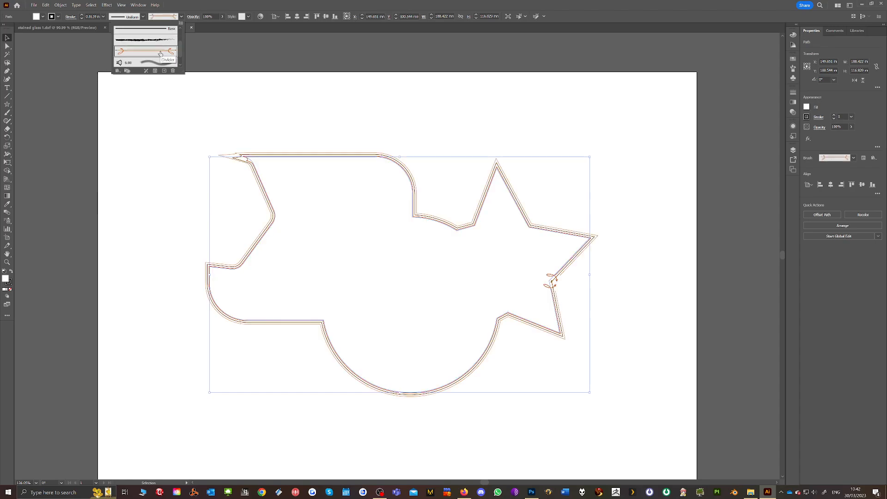
scroll(181, 46, down, 1)
click(169, 50)
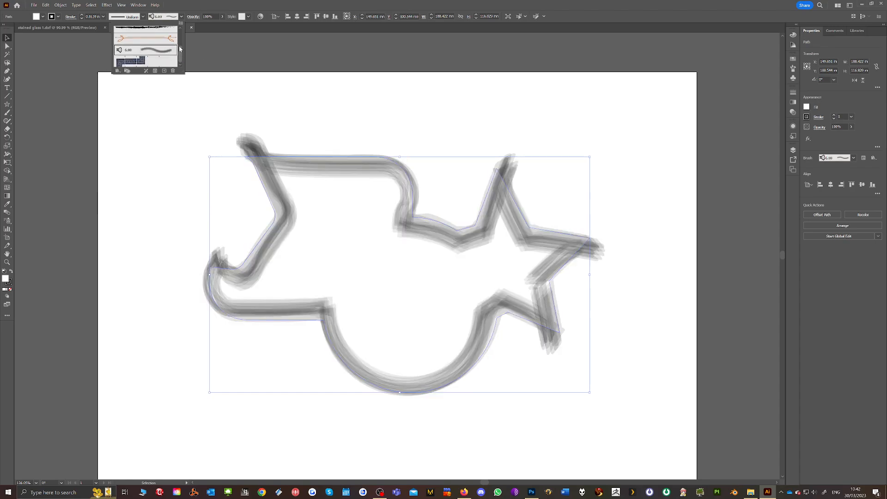
scroll(180, 49, down, 1)
click(178, 61)
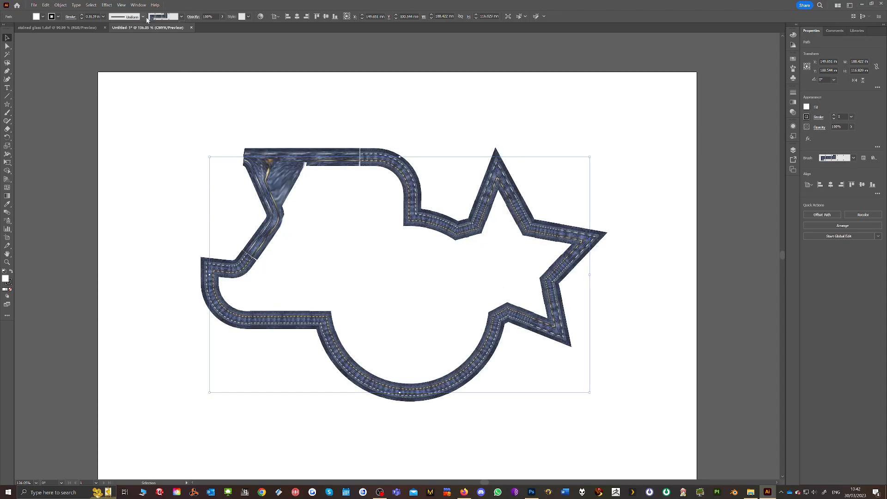
Apply the rough black charcoal-style brush to the combined shape's outline
click(181, 16)
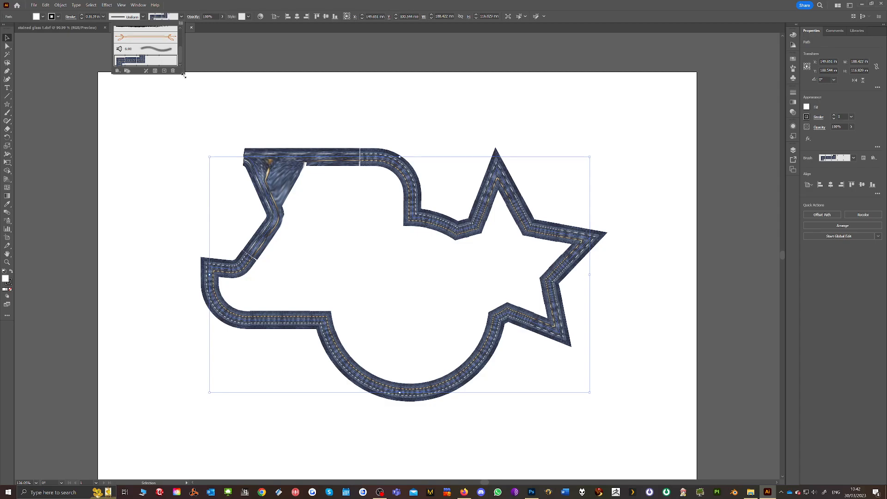
click(181, 16)
scroll(174, 44, up, 3)
click(158, 65)
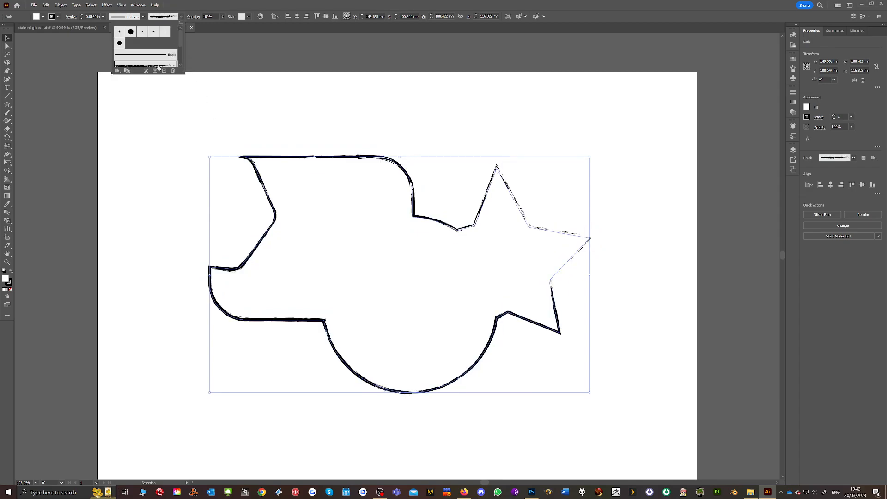
Apply the variable width profile with two bulges to the brushed outline of the combined shape
click(143, 17)
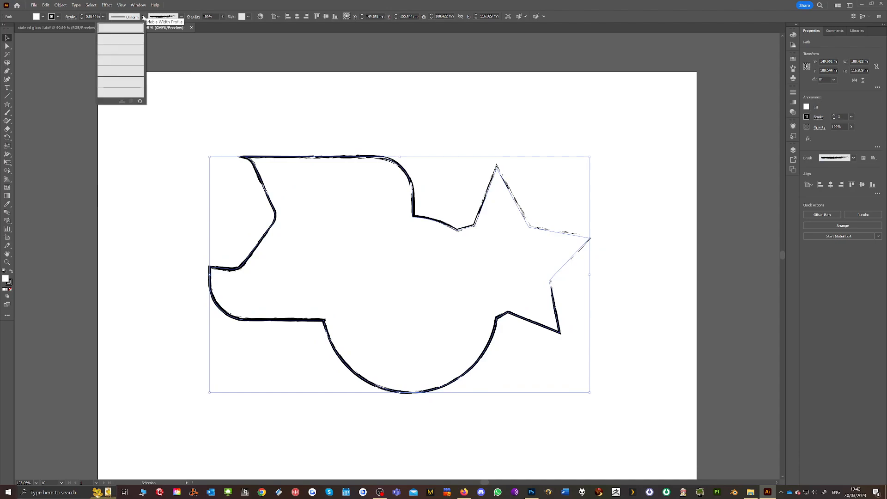
click(128, 39)
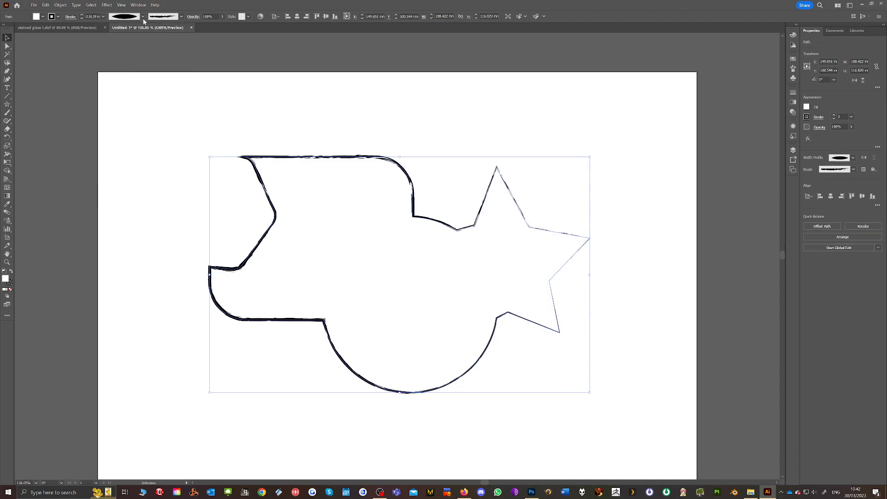
click(143, 17)
click(132, 58)
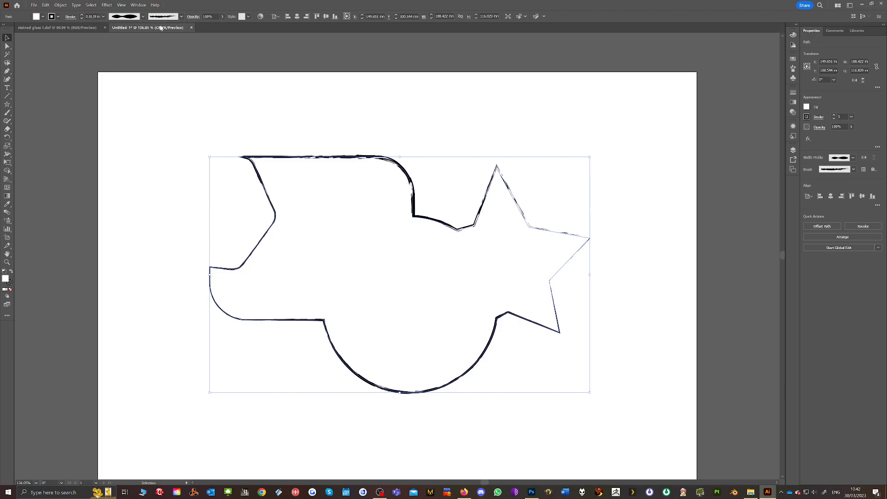
Set the brushed outline's stroke weight to 0.0625 in and deselect the shape
click(82, 15)
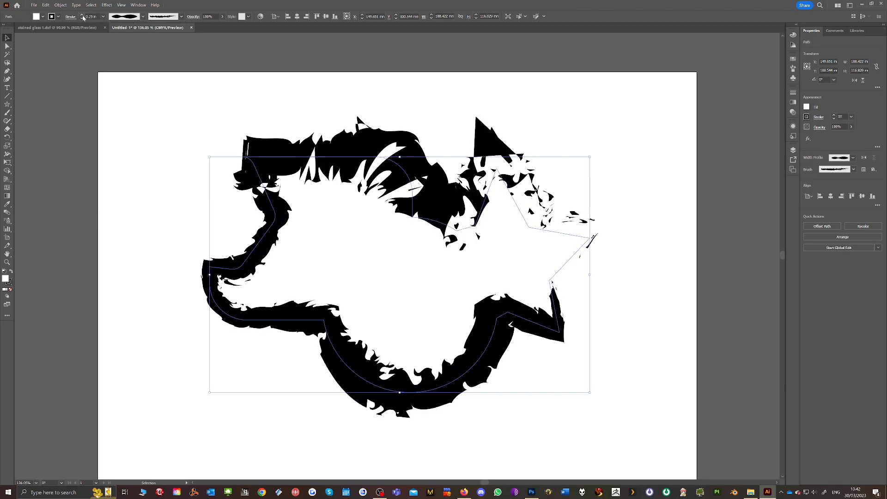
click(46, 48)
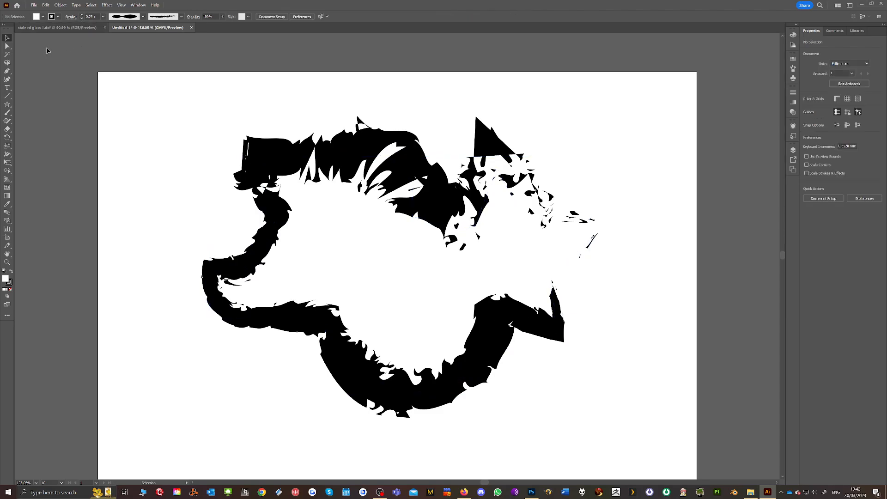
click(276, 168)
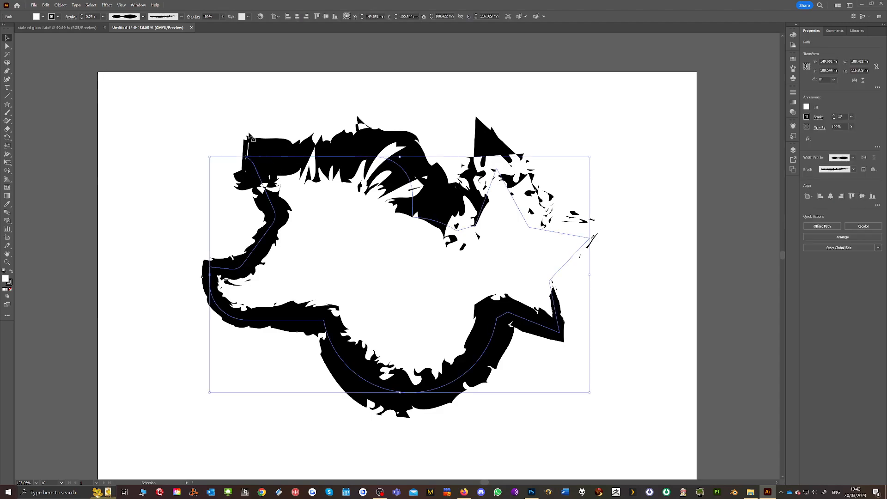
click(102, 16)
click(116, 46)
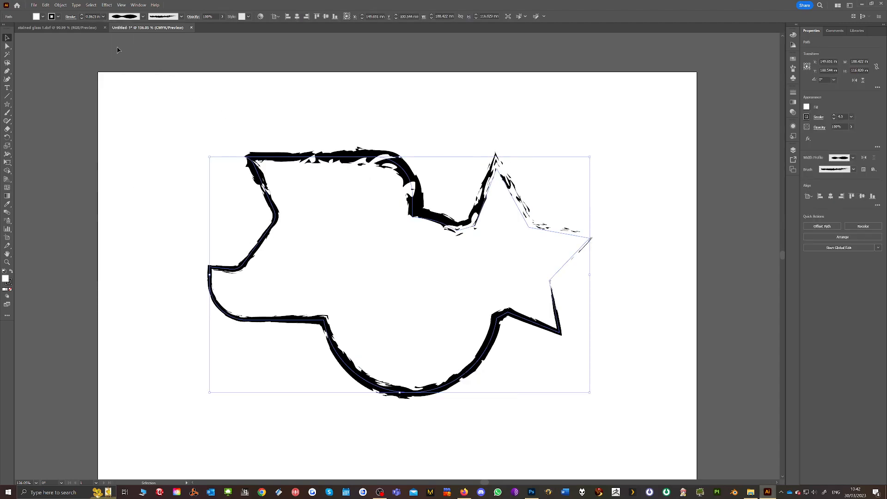
click(316, 90)
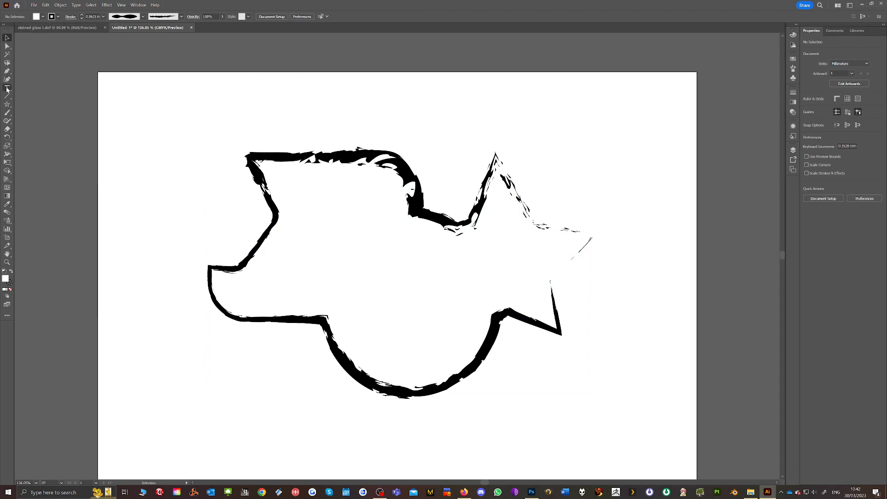
Add the text "Hello World" inside the outline, scaled up to about 123 mm wide and placed around the shape's middle
click(316, 259)
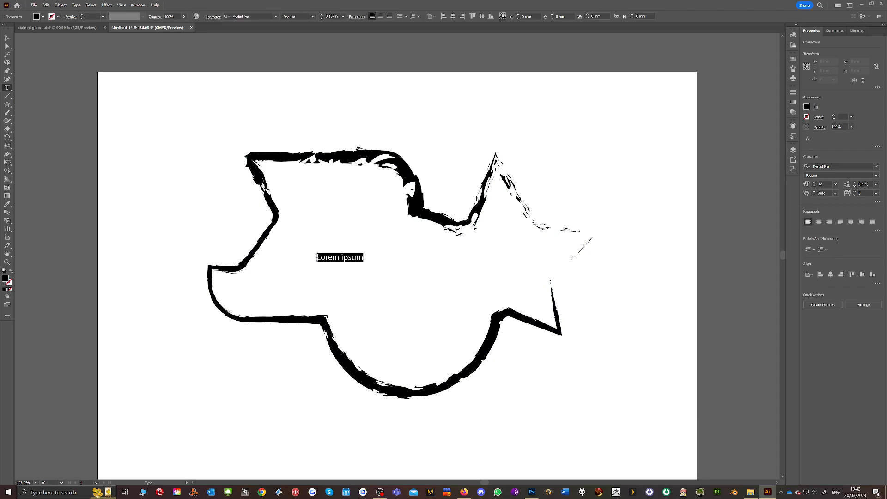
text(Hello Wop)
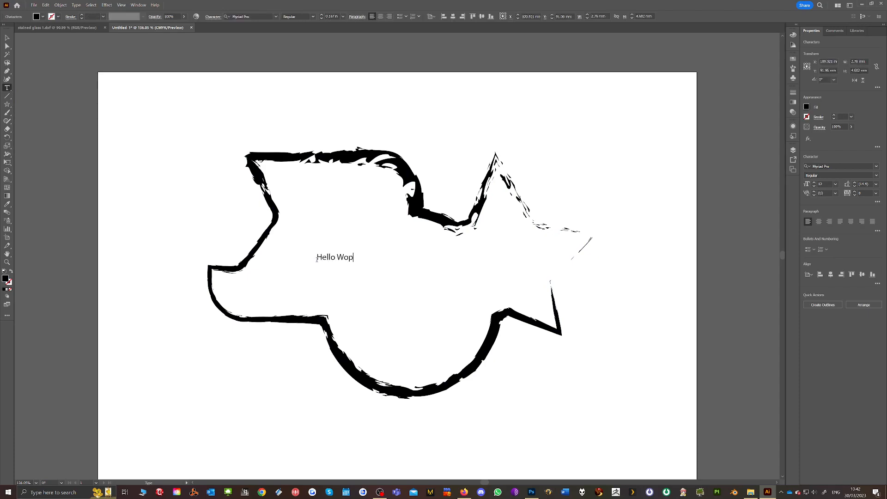
key(BackSpace)
text(rld)
key(Escape)
drag(360, 262, 557, 335)
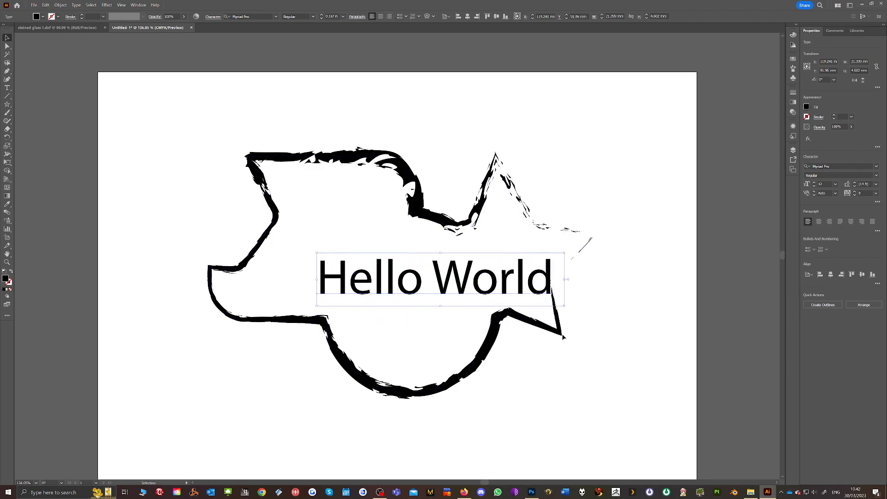
drag(447, 282, 410, 275)
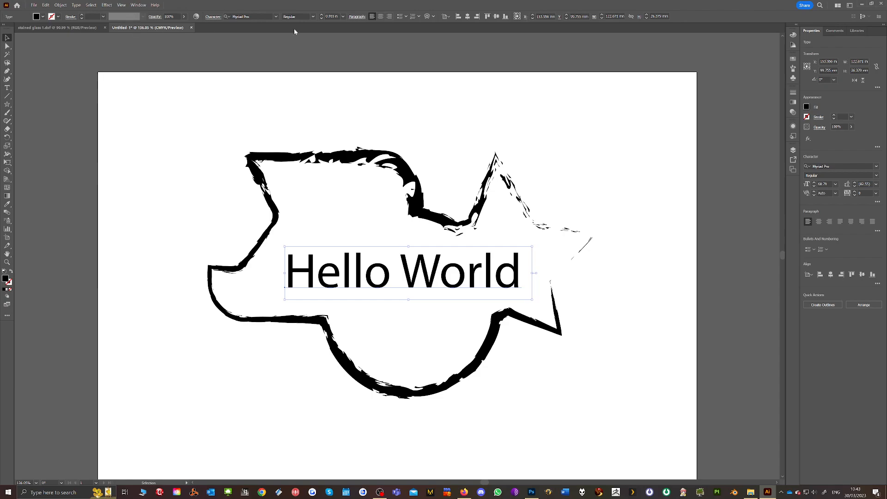
Change the "Hello World" text's font to Blackadder ITC
click(275, 17)
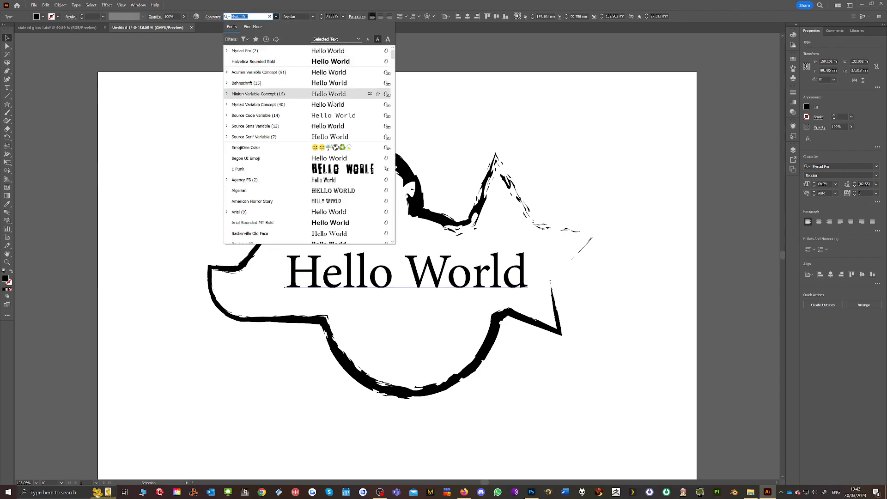
scroll(330, 106, down, 3)
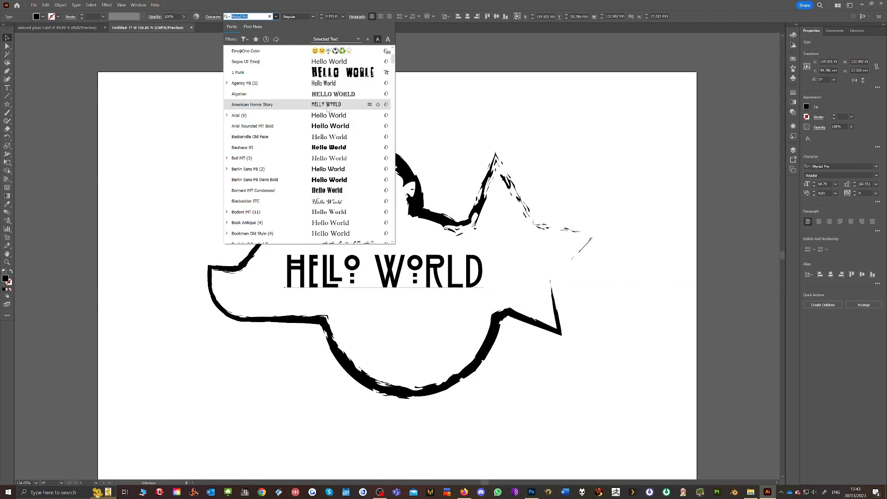
scroll(327, 113, down, 3)
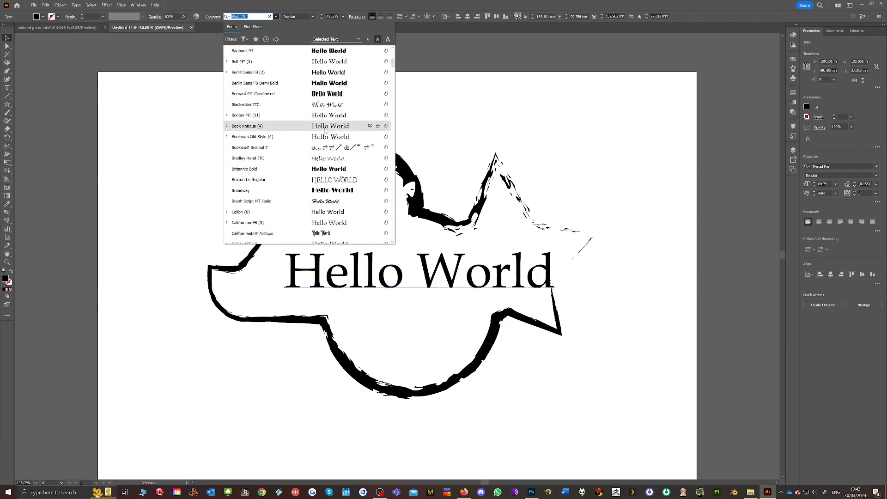
click(327, 105)
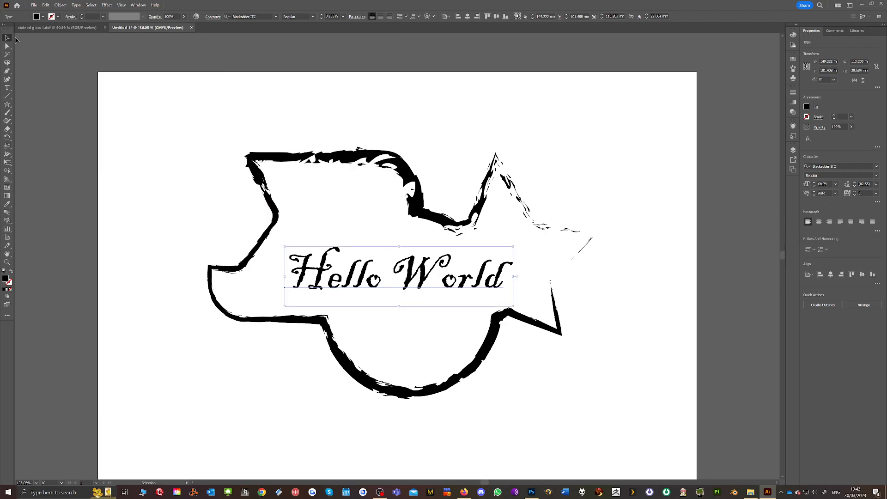
Enlarge the "Hello World" text to about 140 mm wide and reposition it within the outline
drag(513, 246, 540, 233)
drag(412, 265, 419, 254)
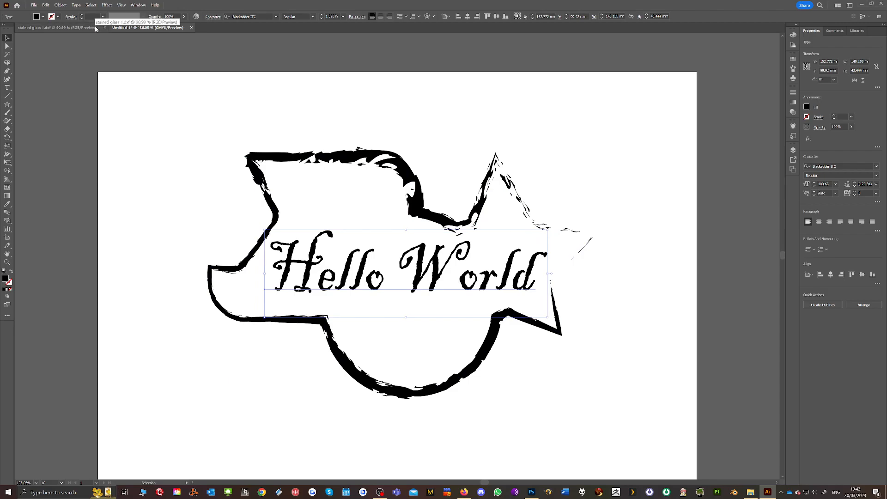
click(142, 47)
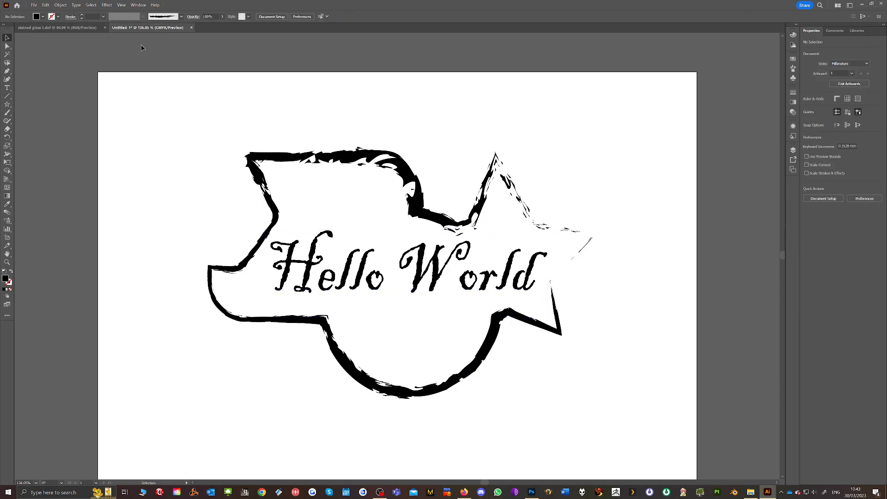
Expand the "Hello World" text into editable shapes, with both Object and Fill included
click(308, 260)
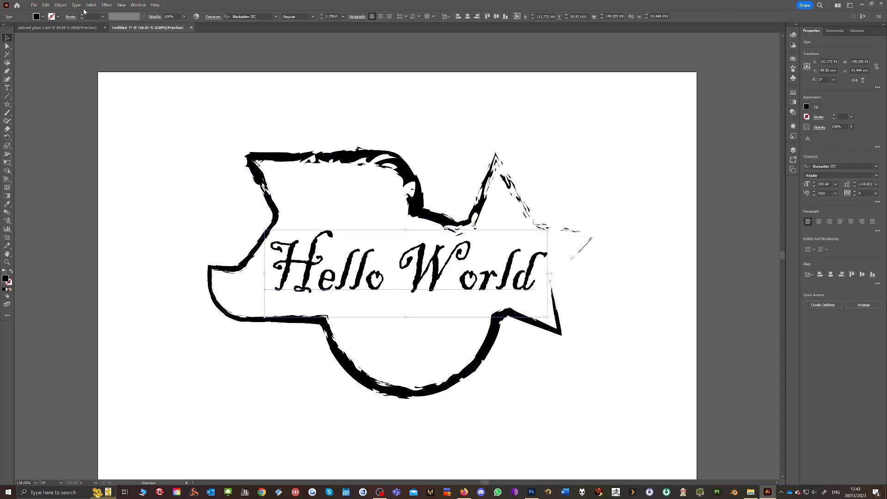
click(60, 5)
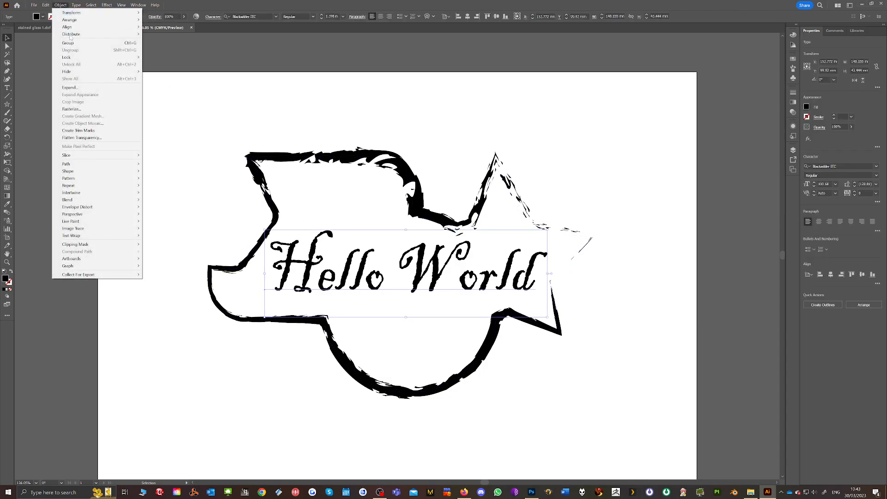
click(71, 88)
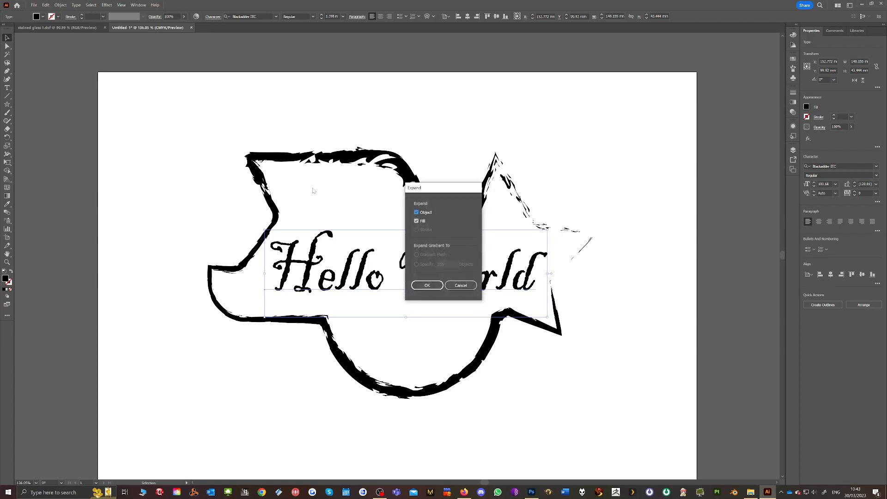
click(426, 285)
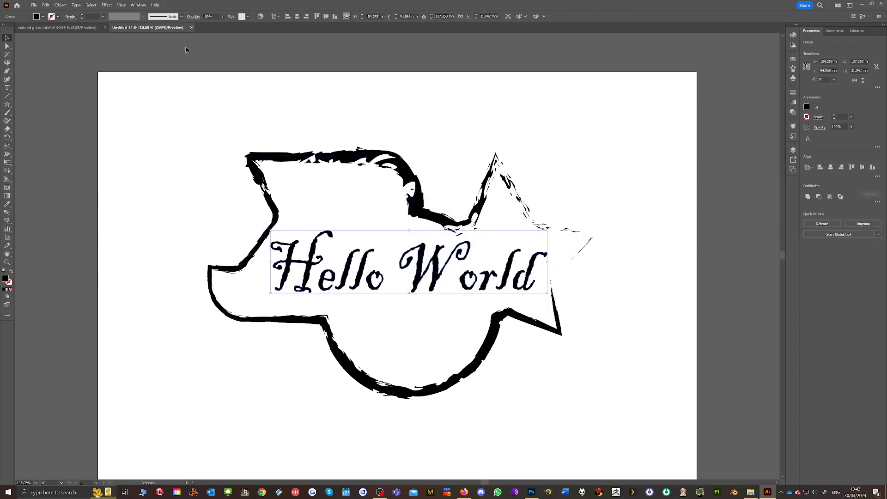
Create a new calligraphic brush with the default options while the expanded lettering is selected
click(180, 16)
click(164, 70)
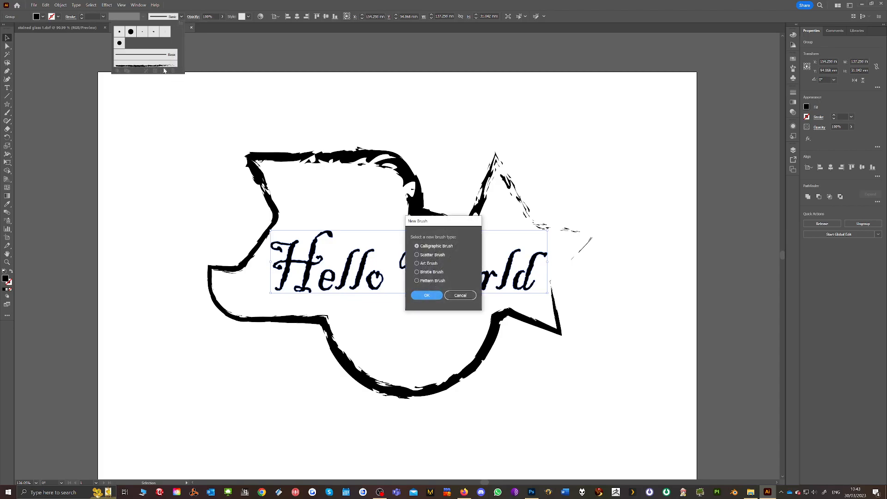
click(426, 296)
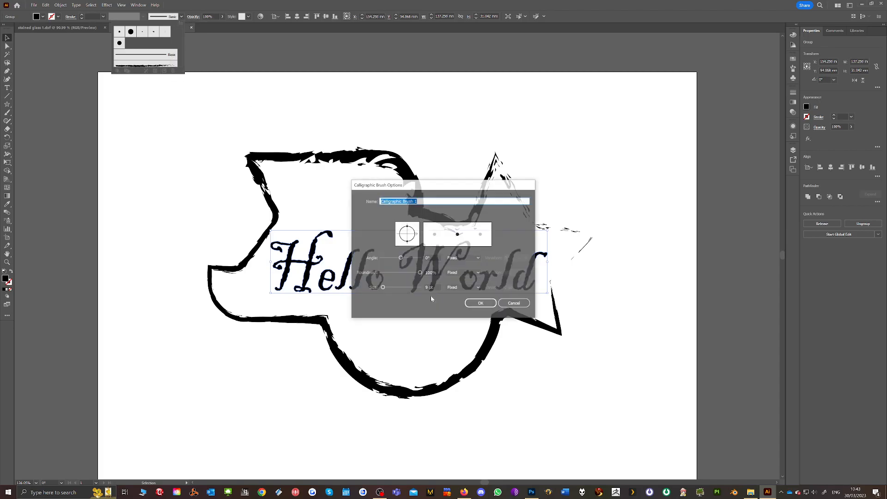
click(481, 303)
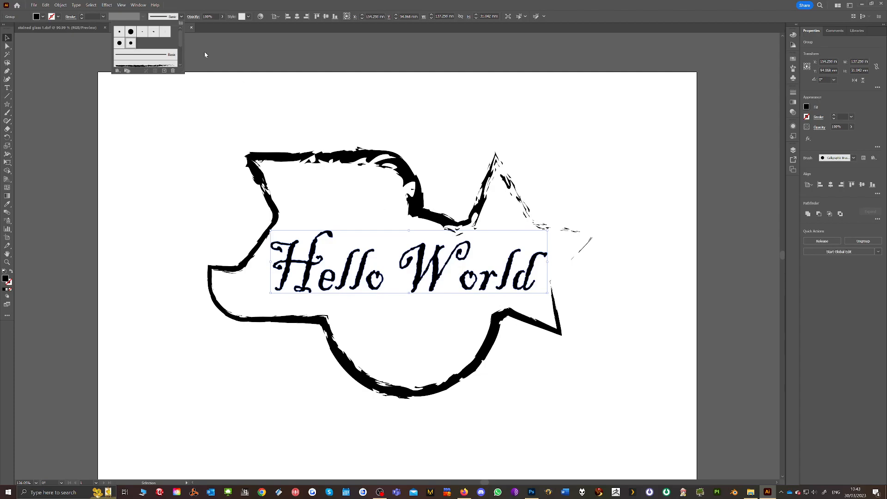
Try thick black stroke weights of 0.125 in and 0.25 in on the expanded lettering
click(82, 15)
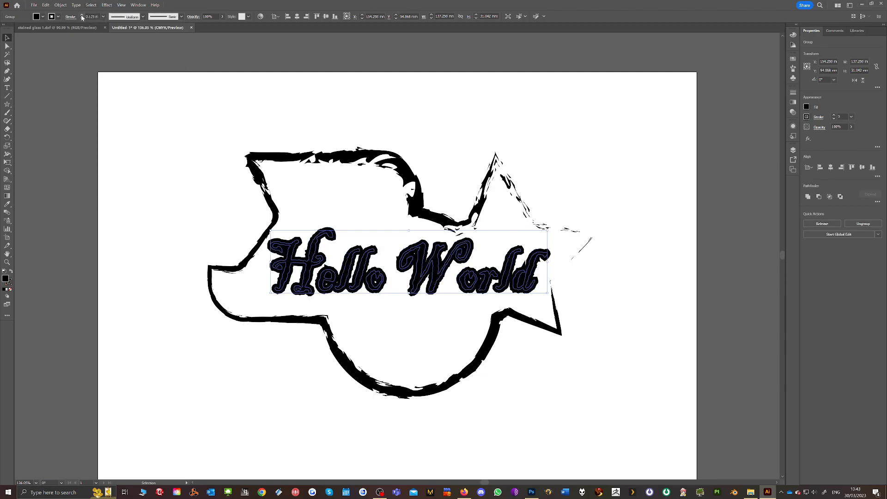
click(81, 16)
click(82, 18)
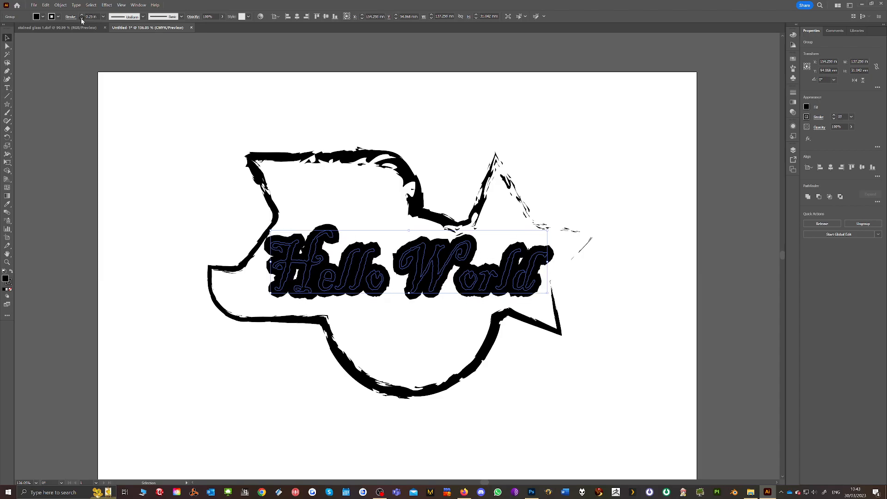
click(81, 18)
click(82, 14)
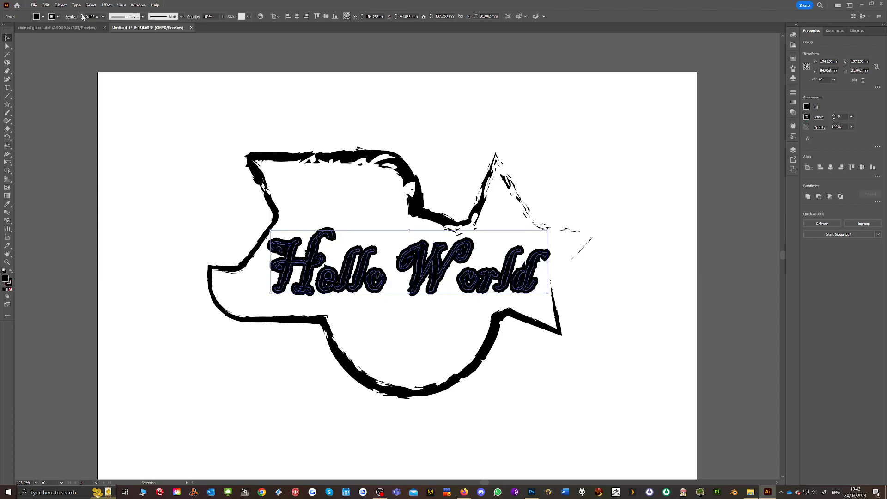
click(82, 18)
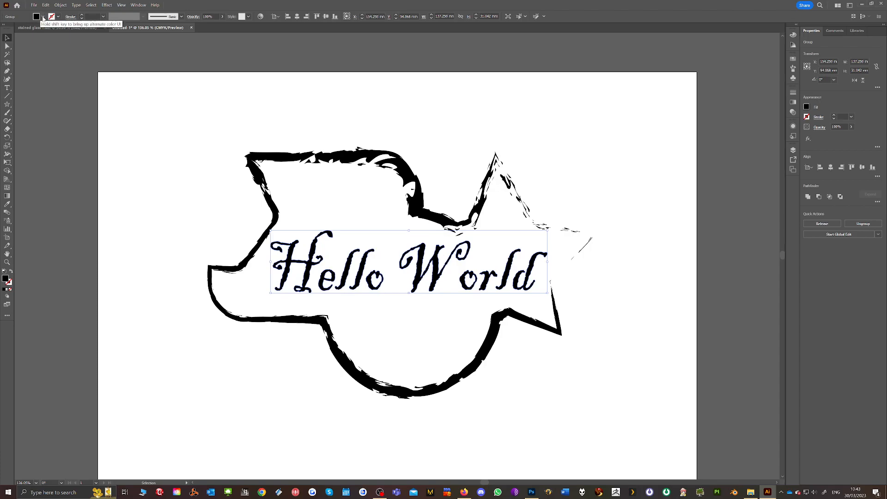
Remove the lettering's fill and give it a black stroke
click(43, 19)
click(5, 28)
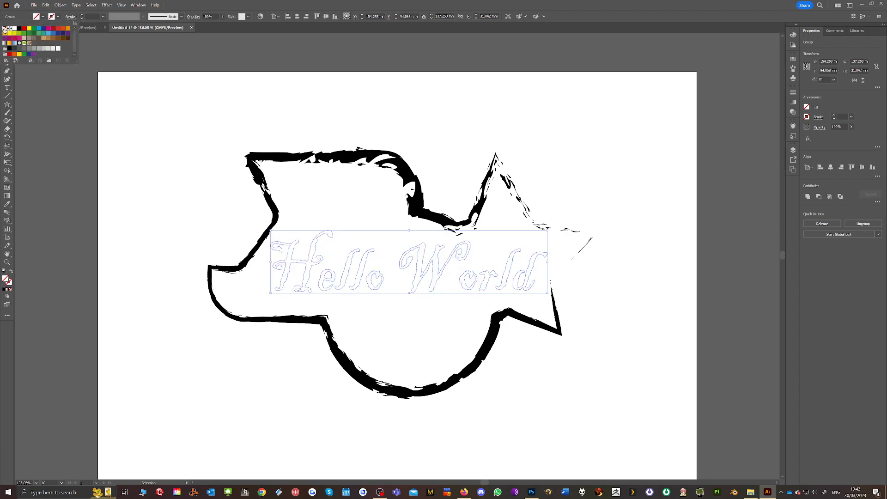
click(57, 19)
click(19, 29)
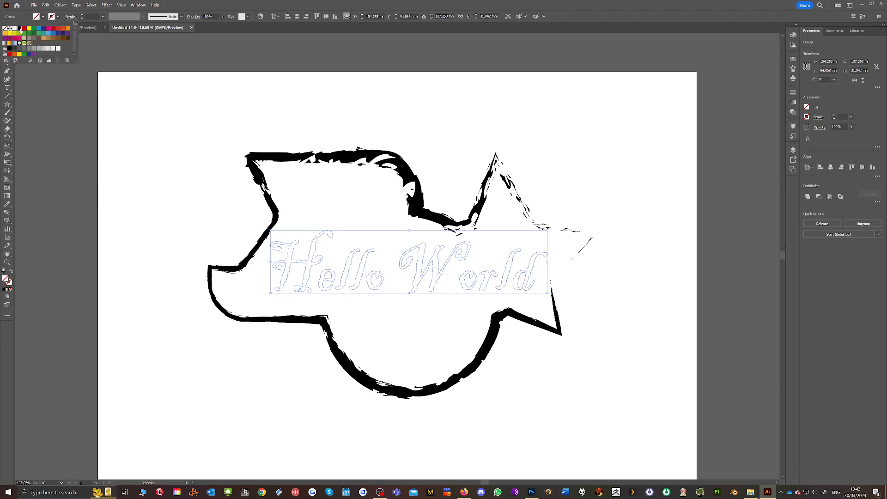
Set the lettering's black stroke weight to 0.0156 in
click(82, 15)
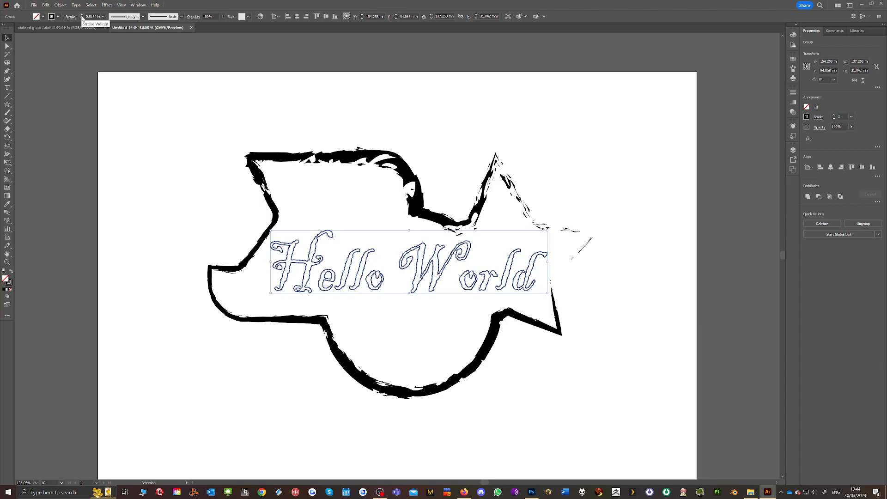
click(82, 15)
click(82, 18)
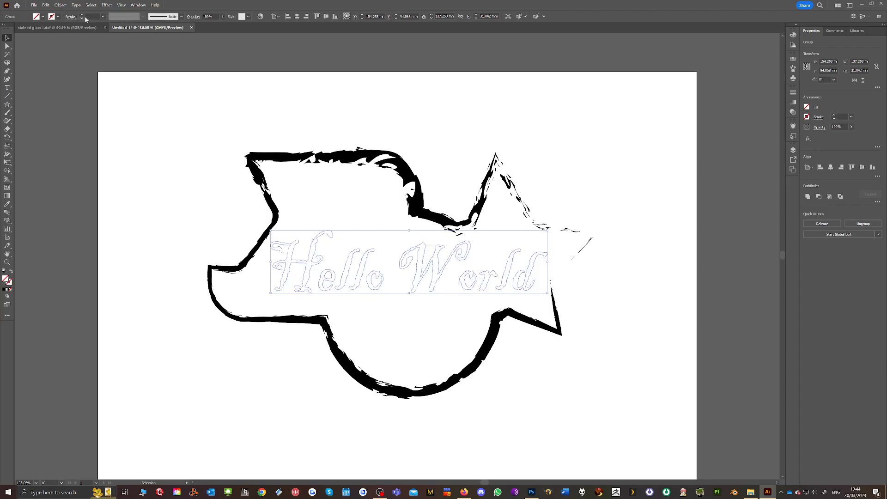
click(103, 16)
click(109, 33)
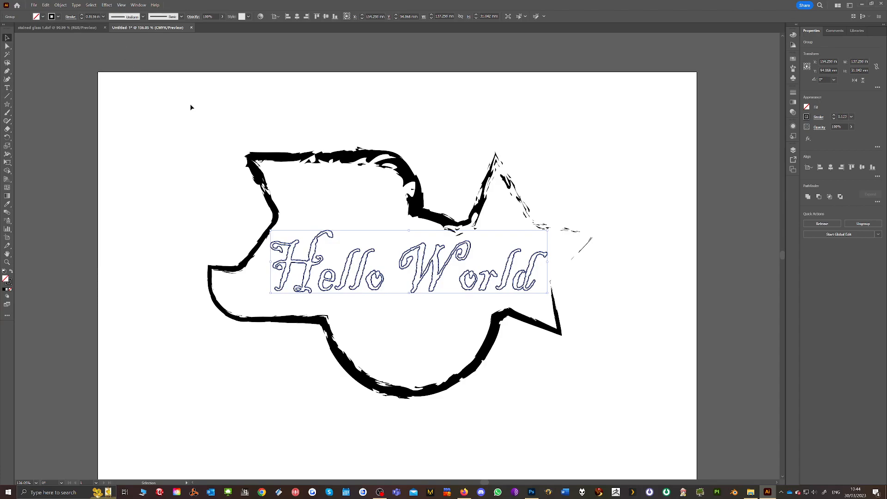
Fill the "Hello World" lettering with red and close the colour swatches
click(37, 17)
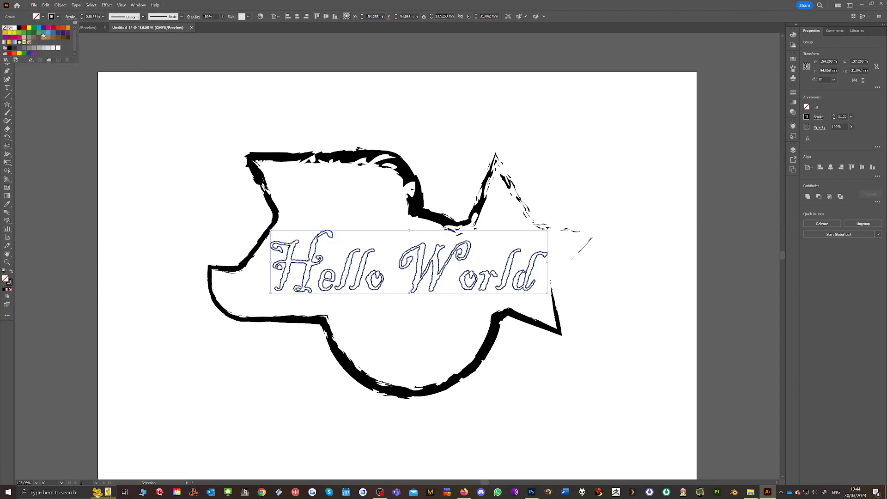
click(50, 28)
click(58, 28)
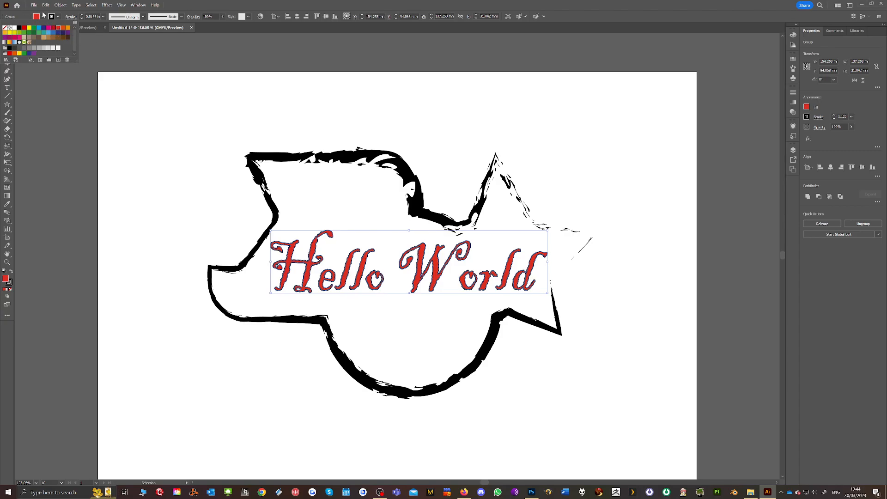
click(42, 17)
click(43, 18)
click(96, 54)
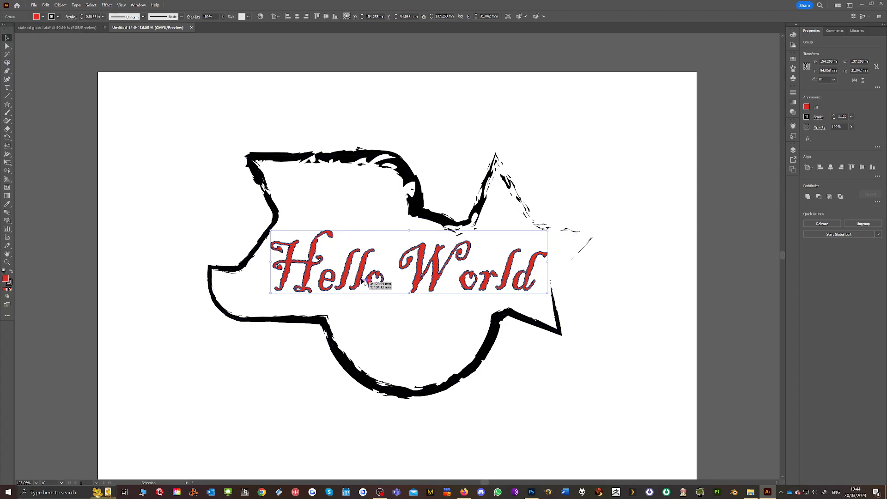
Move the brushed outline slightly right and down relative to the lettering, and reselect the lettering
drag(379, 256, 397, 254)
click(411, 253)
click(312, 253)
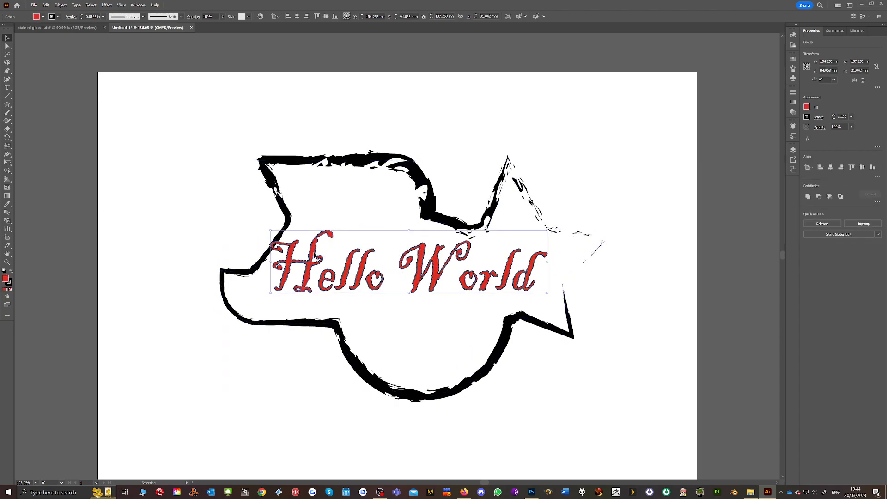